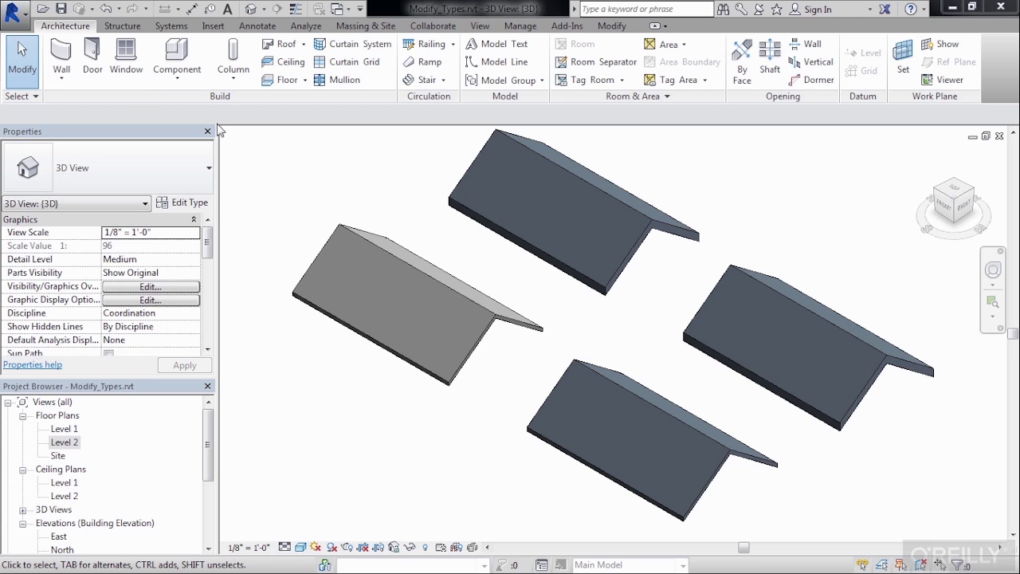
Start the Roof by Footprint tool from the Architecture tab.
{"action": "left_click", "coordinate": [281, 44]}
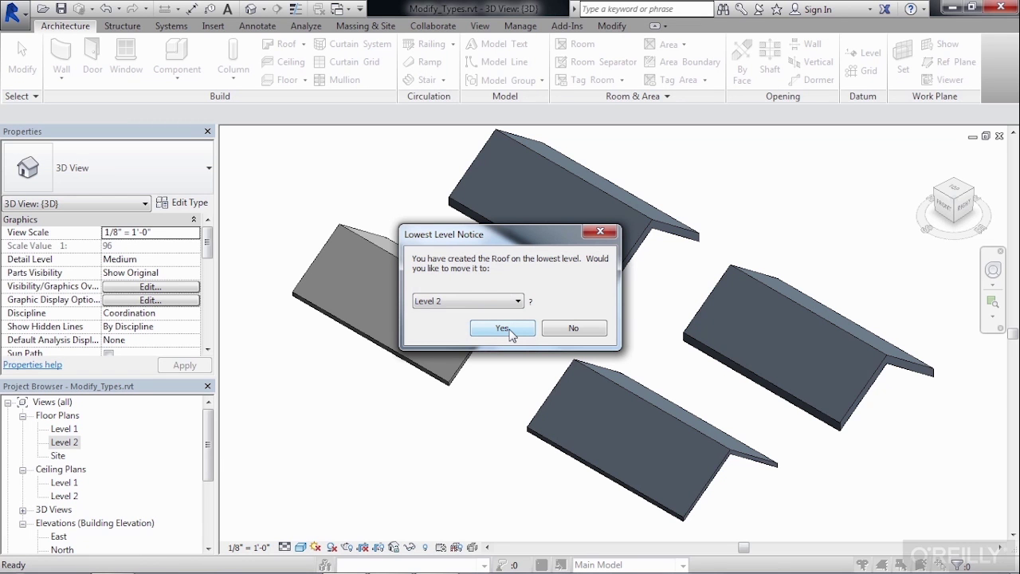
Move the roof to Level 2 and choose type Basic Roof: Wood Rafter 8" - Asphalt Shingle - Insulated.
{"action": "left_click", "coordinate": [503, 328]}
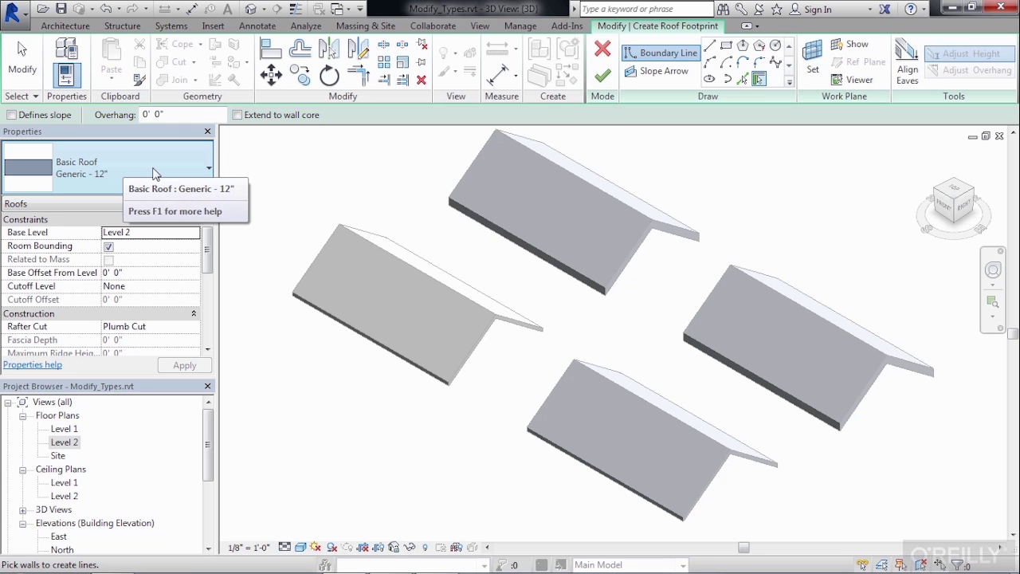
{"action": "left_click", "coordinate": [184, 166]}
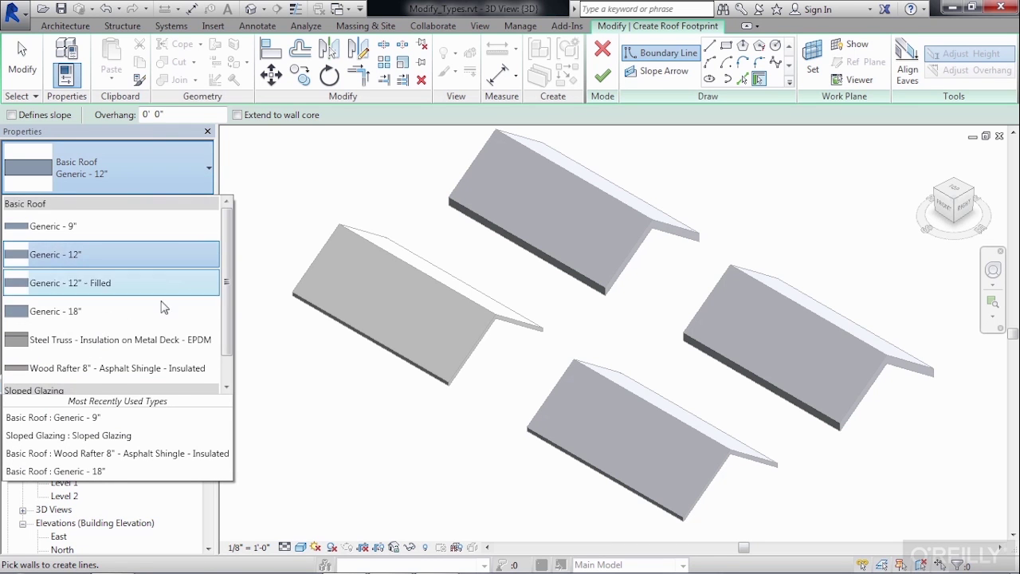
{"action": "left_click", "coordinate": [96, 368]}
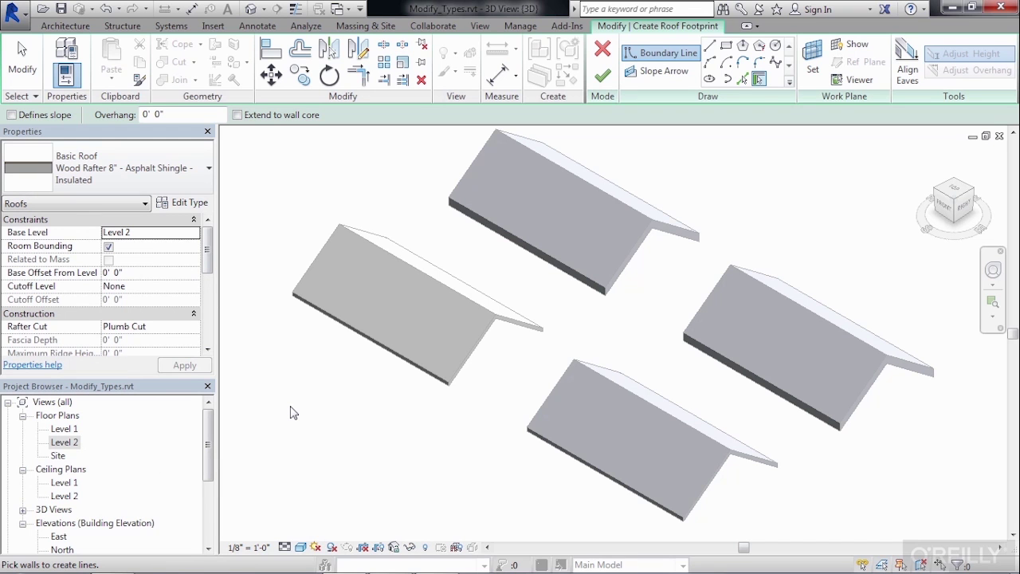
Duplicate the roof type as 'Wood Rafter 10" - Asphalt Shingle - Insulated'.
{"action": "left_click", "coordinate": [189, 204]}
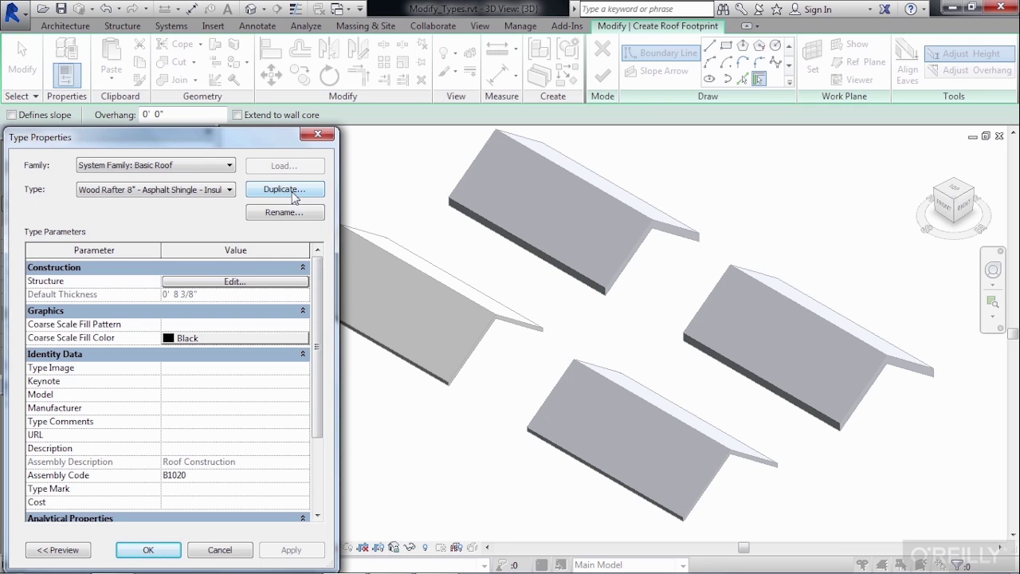
{"action": "left_click", "coordinate": [285, 190]}
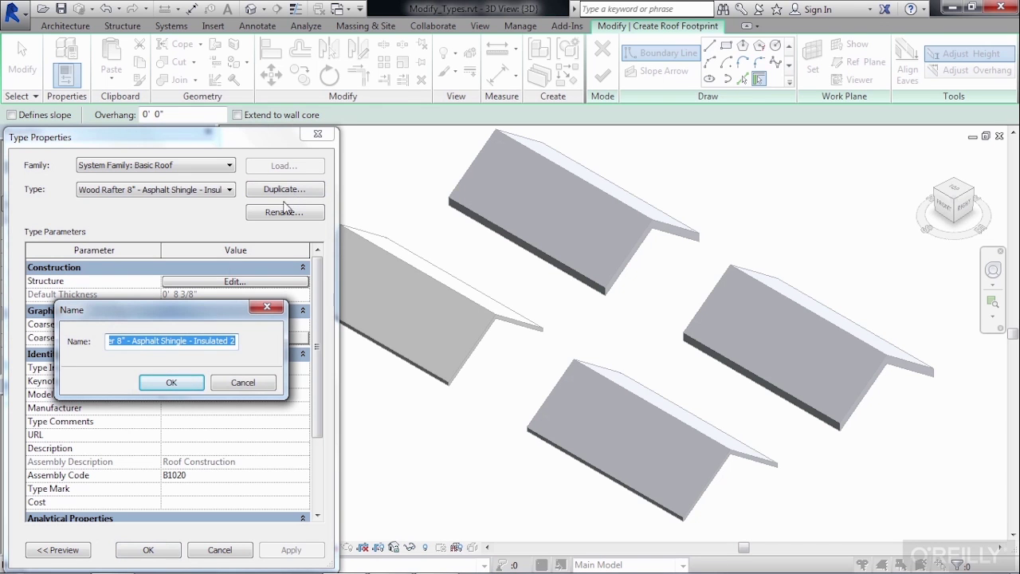
{"action": "left_click", "coordinate": [122, 341]}
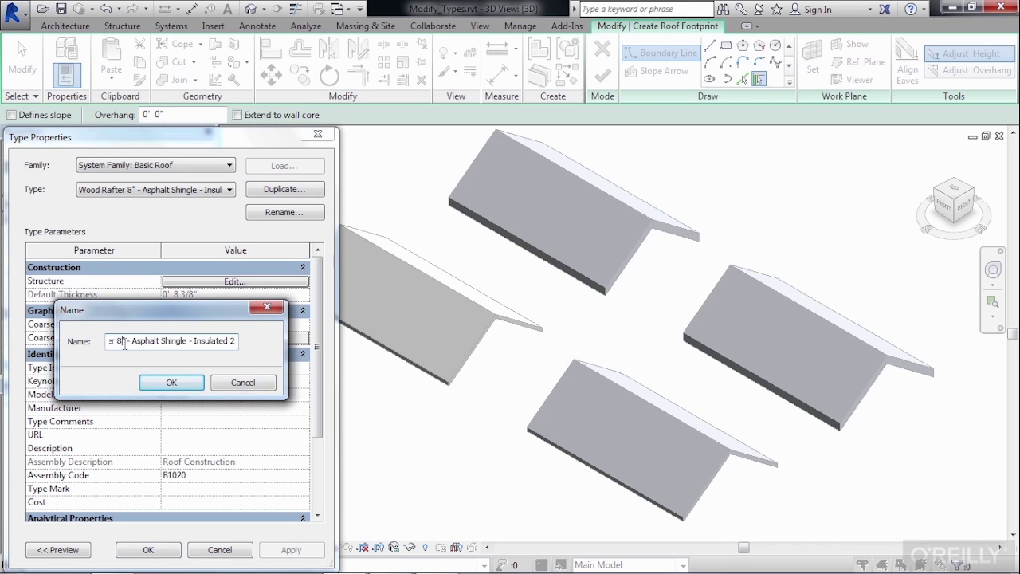
{"action": "key", "text": "BackSpace"}
{"action": "type", "text": "10"}
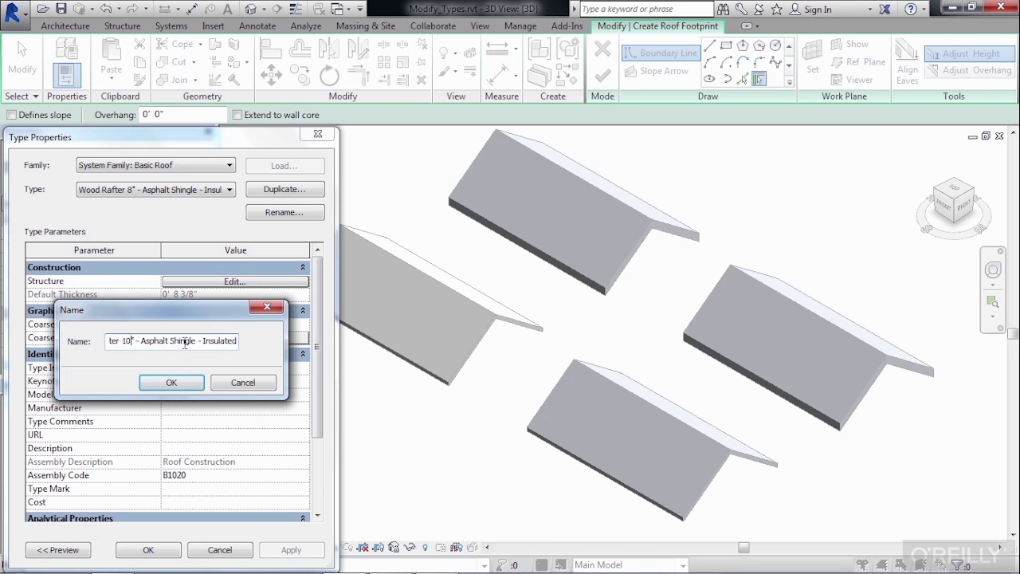
{"action": "left_click_drag", "start_coordinate": [185, 343], "coordinate": [244, 346]}
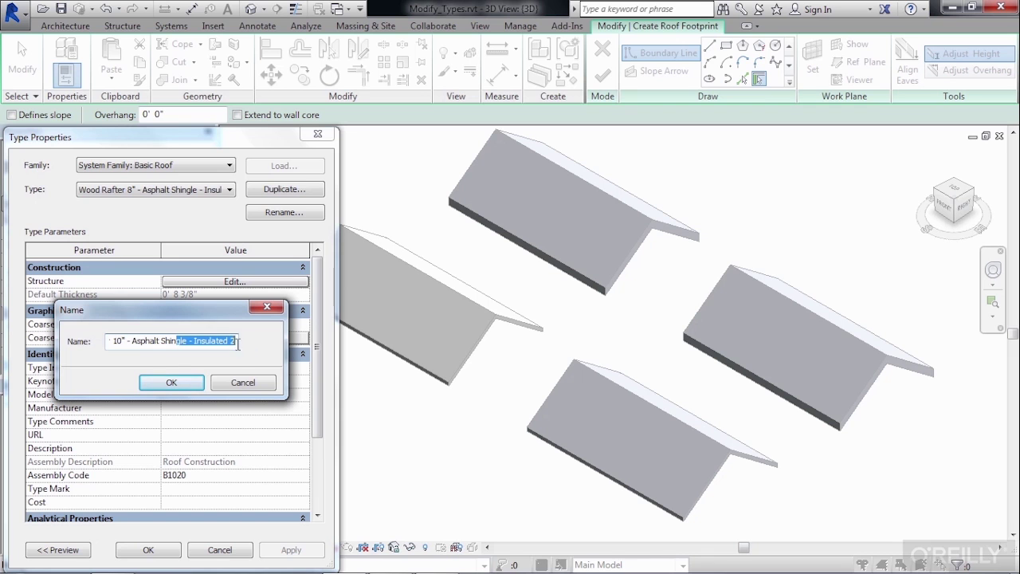
{"action": "left_click", "coordinate": [238, 348]}
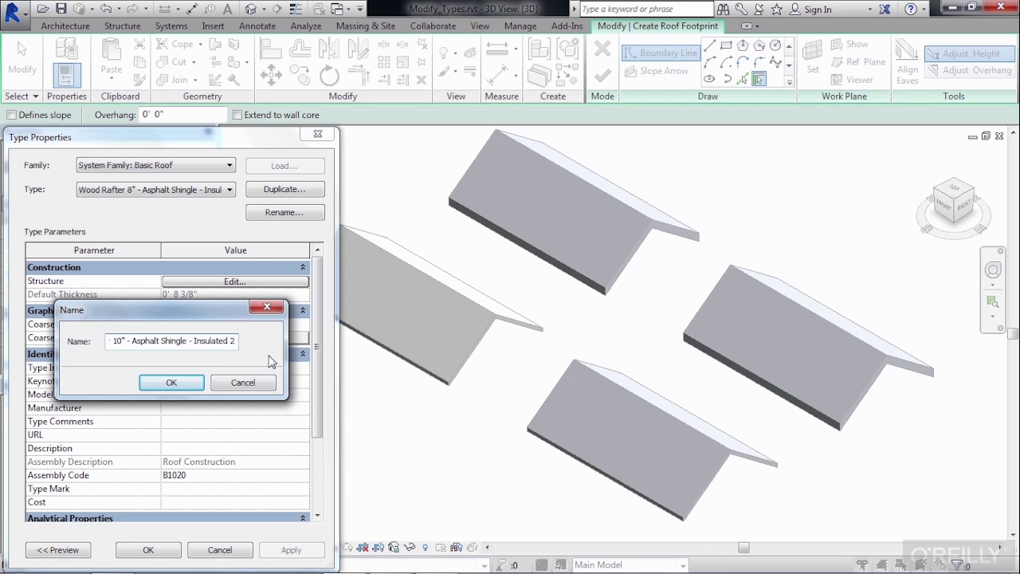
{"action": "key", "text": "BackSpace"}
{"action": "key", "text": "BackSpace"}
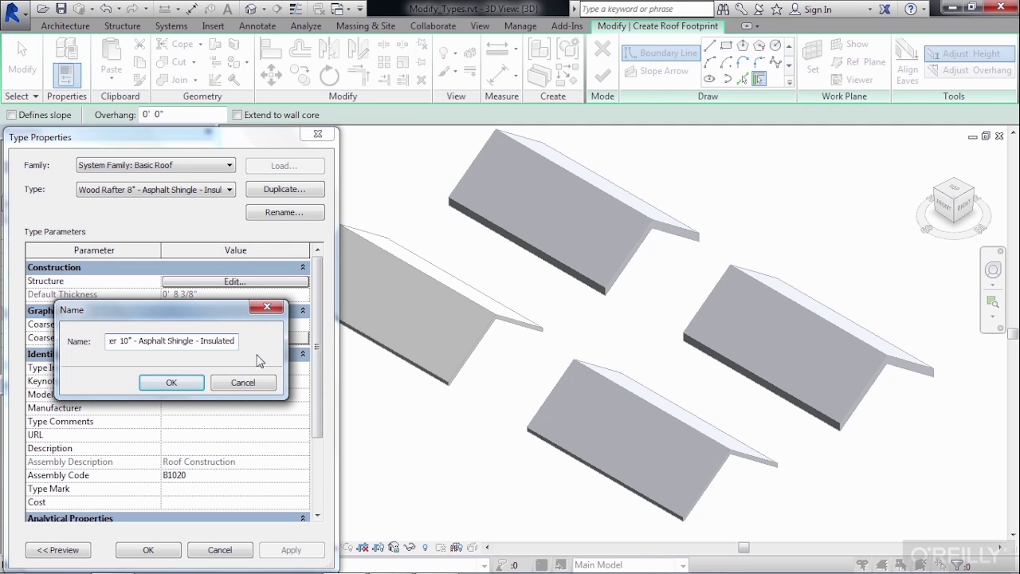
{"action": "left_click", "coordinate": [180, 382]}
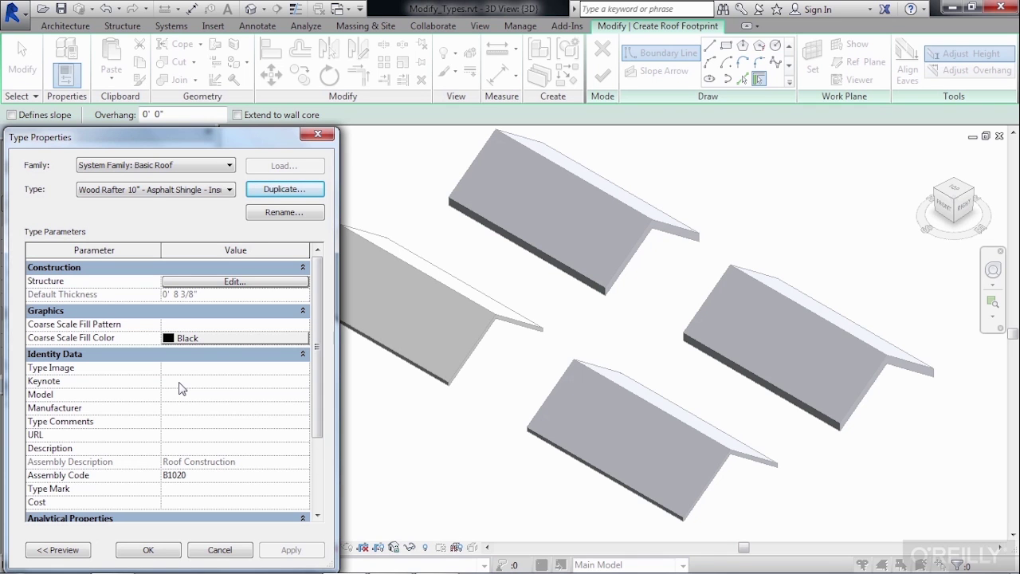
Change the Structure layer from 7 1/2" to 9 1/4" for a 10 1/8" total, then apply.
{"action": "left_click", "coordinate": [220, 282]}
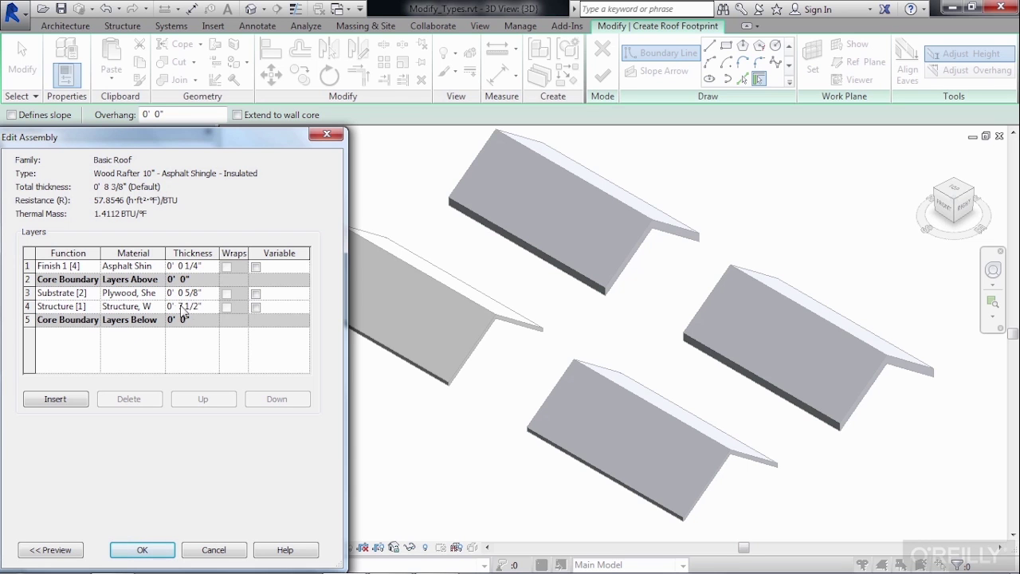
{"action": "left_click", "coordinate": [201, 306]}
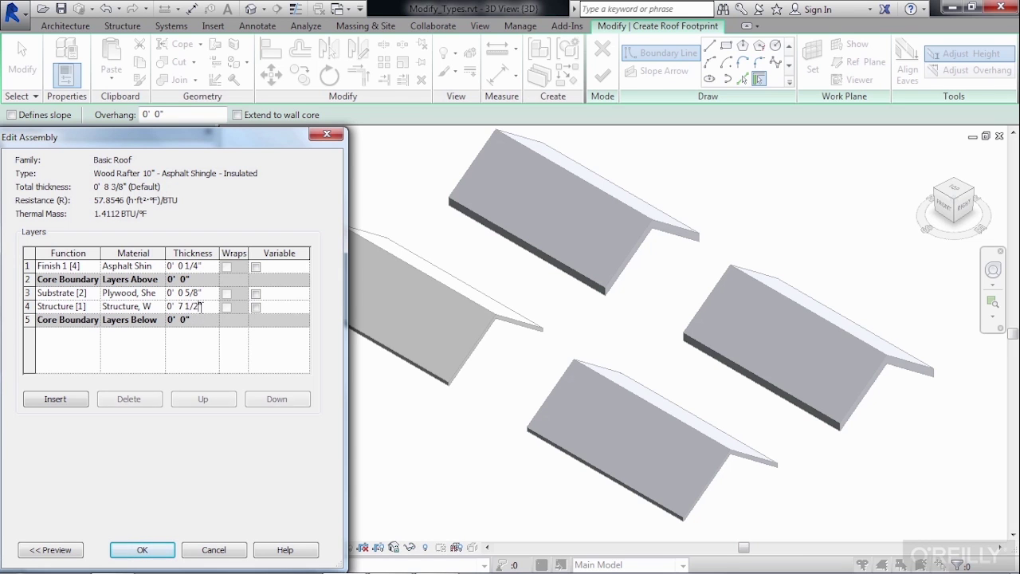
{"action": "left_click_drag", "start_coordinate": [199, 306], "coordinate": [180, 308]}
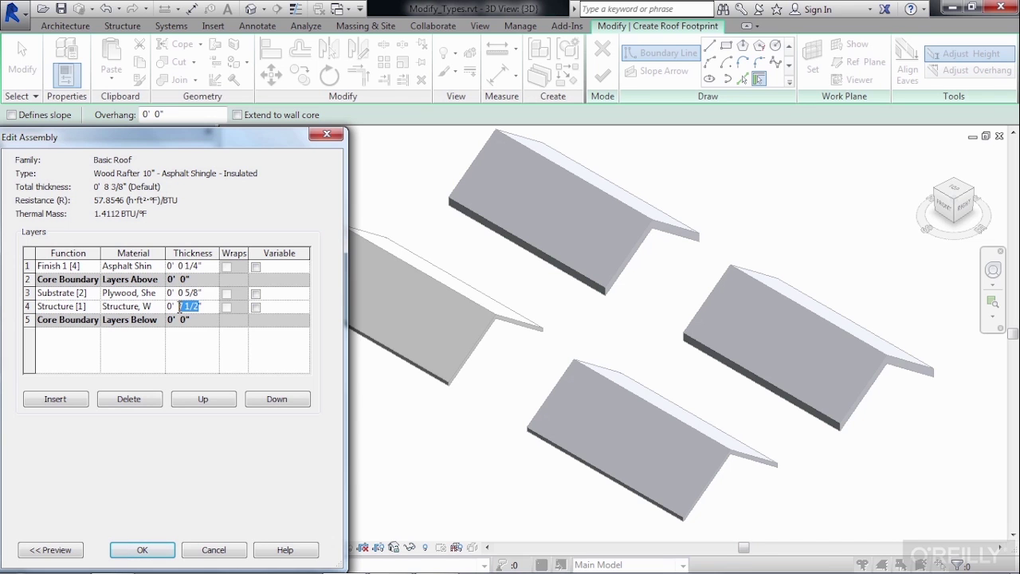
{"action": "type", "text": "9 1/4"}
{"action": "left_click", "coordinate": [210, 267]}
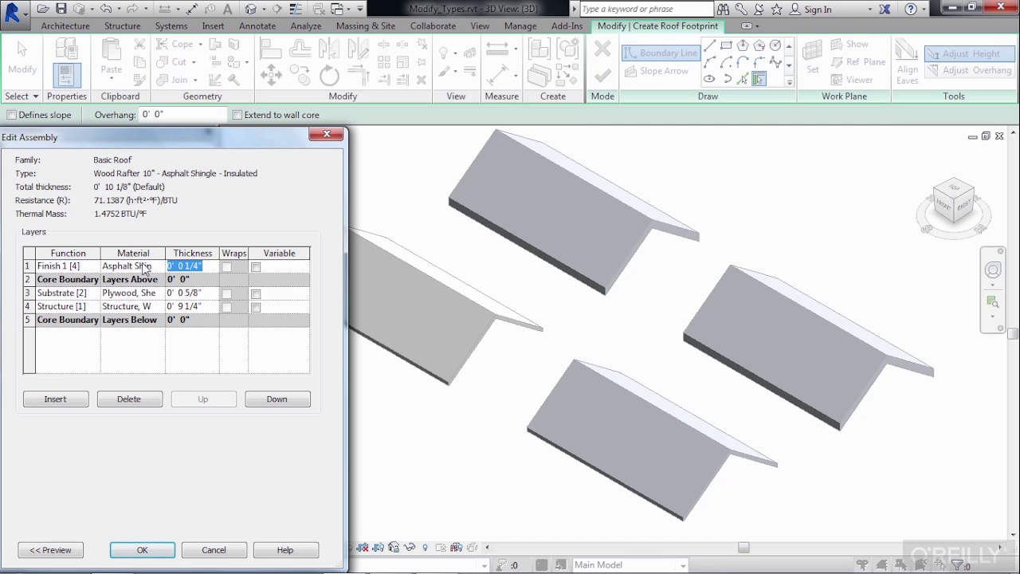
{"action": "left_click", "coordinate": [142, 550]}
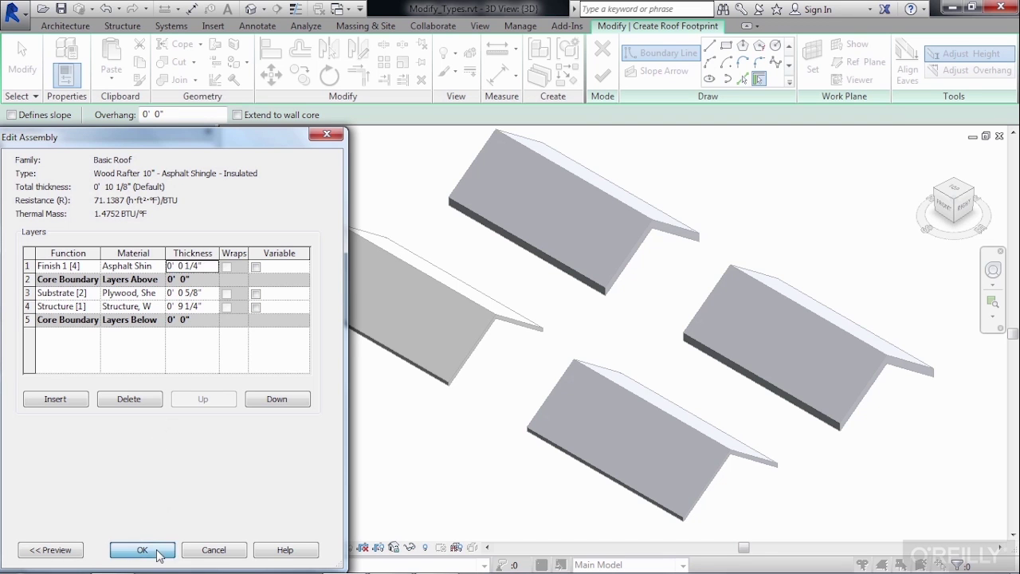
{"action": "left_click", "coordinate": [149, 550]}
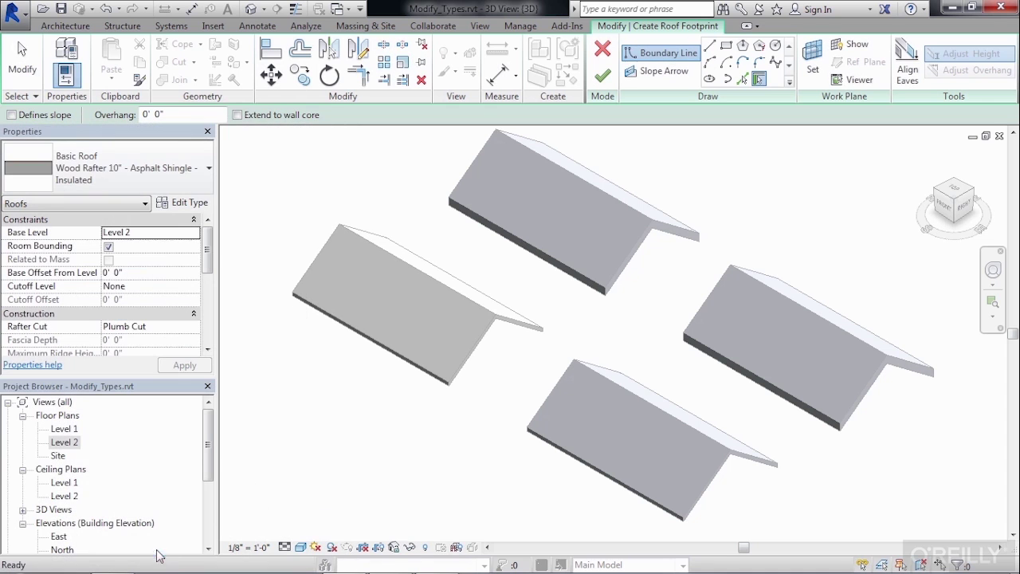
Draw a 34'-6" by 22'-6" rectangular boundary at the lower left with the Rectangle tool.
{"action": "left_click", "coordinate": [726, 46]}
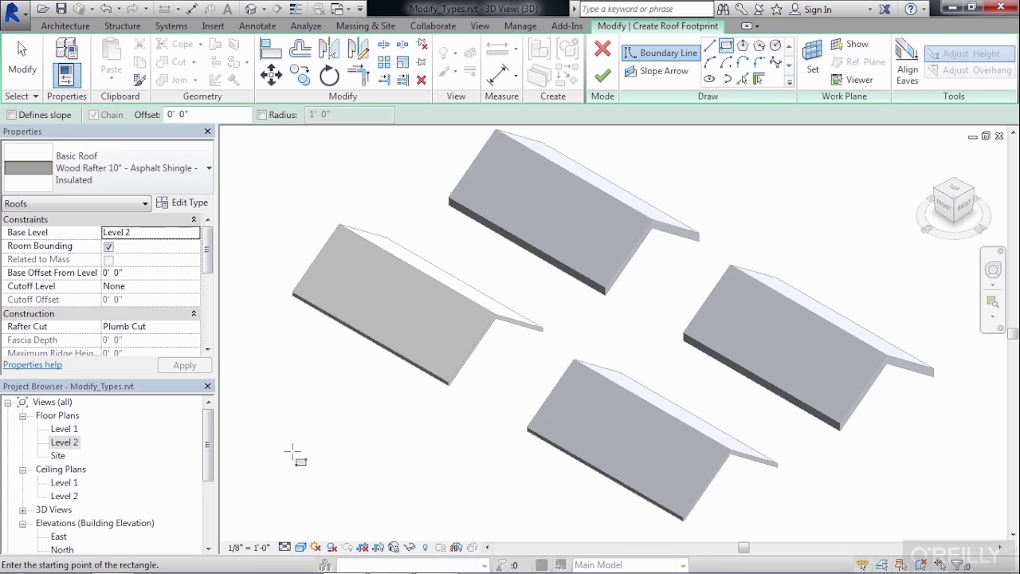
{"action": "left_click", "coordinate": [253, 415]}
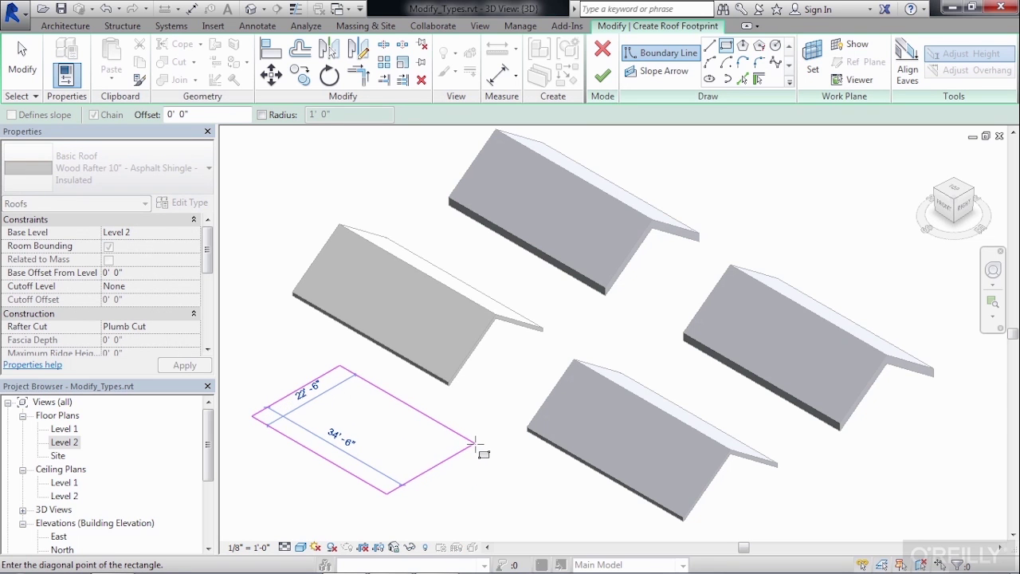
{"action": "left_click", "coordinate": [474, 442]}
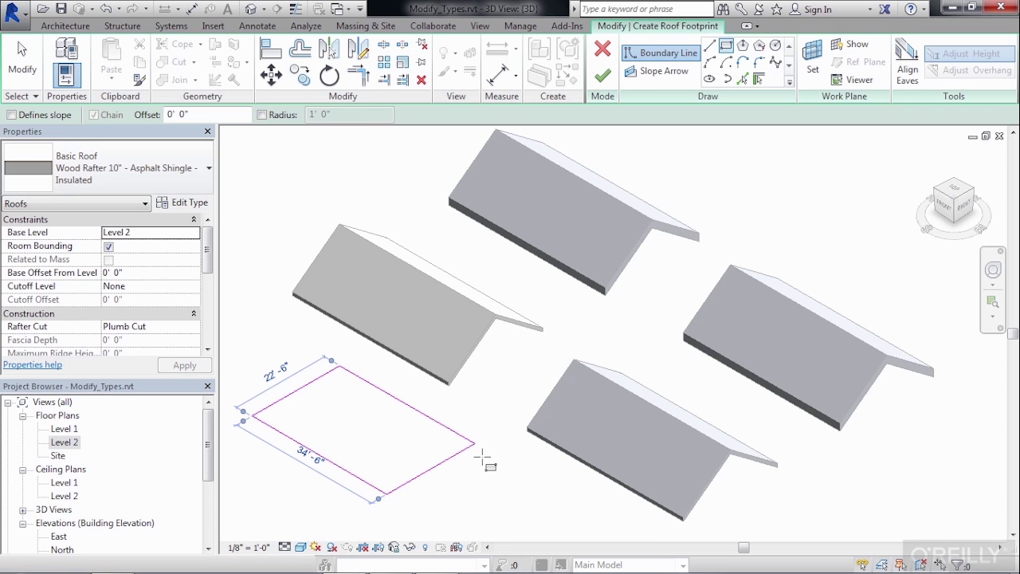
{"action": "key", "text": "Escape"}
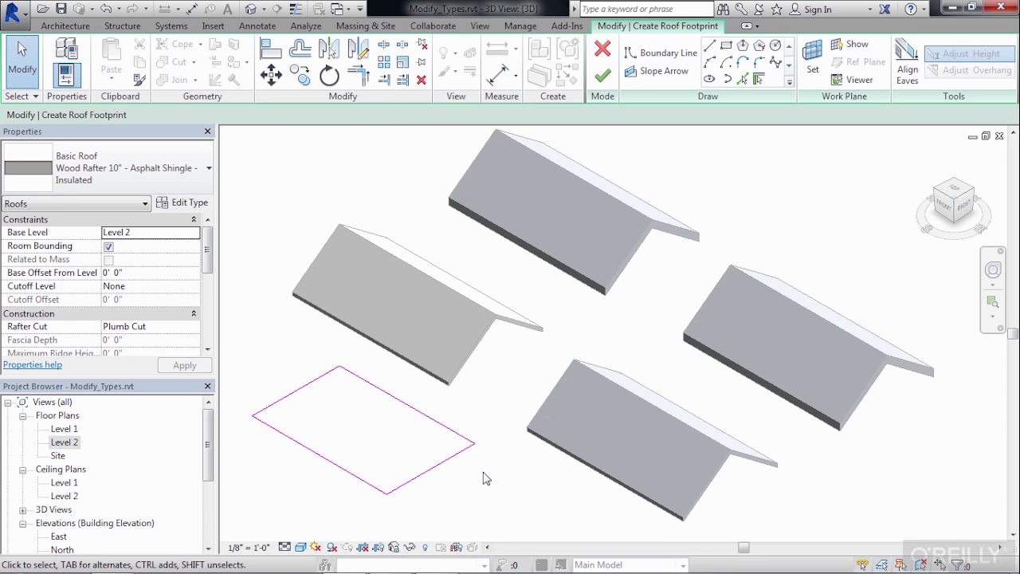
Set both long edges to define a 9"/12" slope and finish the gable roof.
{"action": "left_click", "coordinate": [456, 433]}
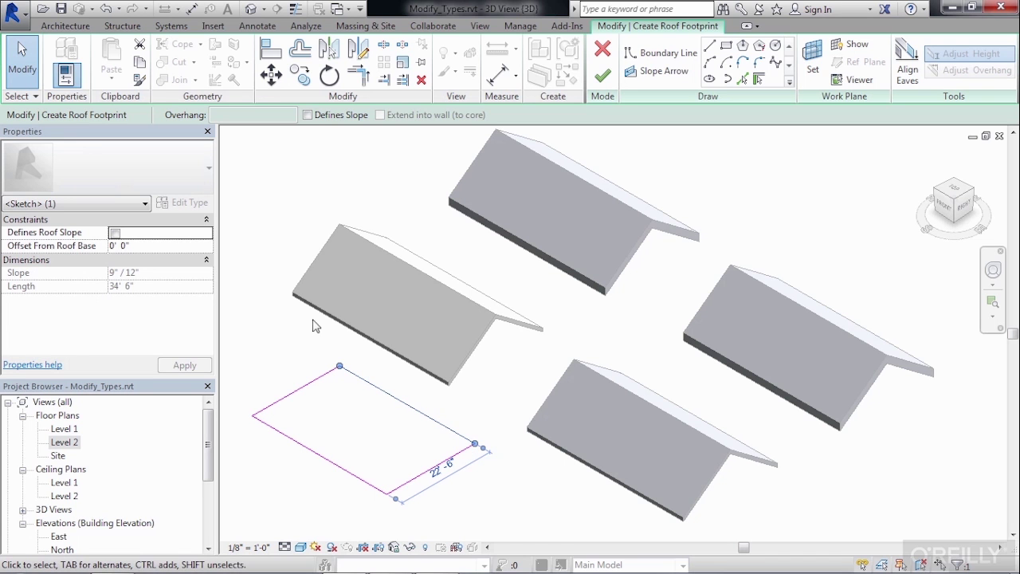
{"action": "left_click", "coordinate": [115, 231]}
{"action": "left_click", "coordinate": [323, 462]}
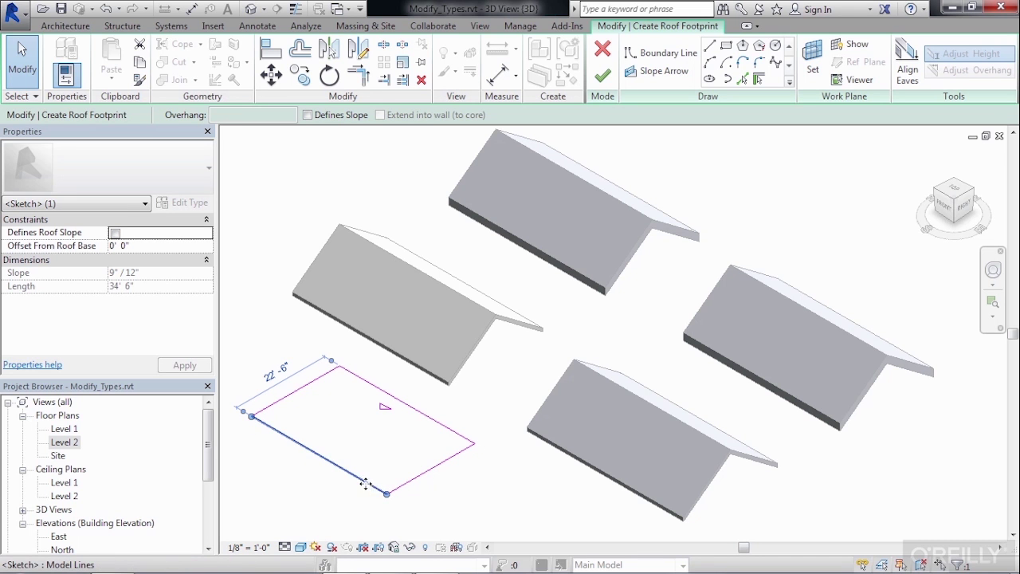
{"action": "left_click", "coordinate": [115, 233]}
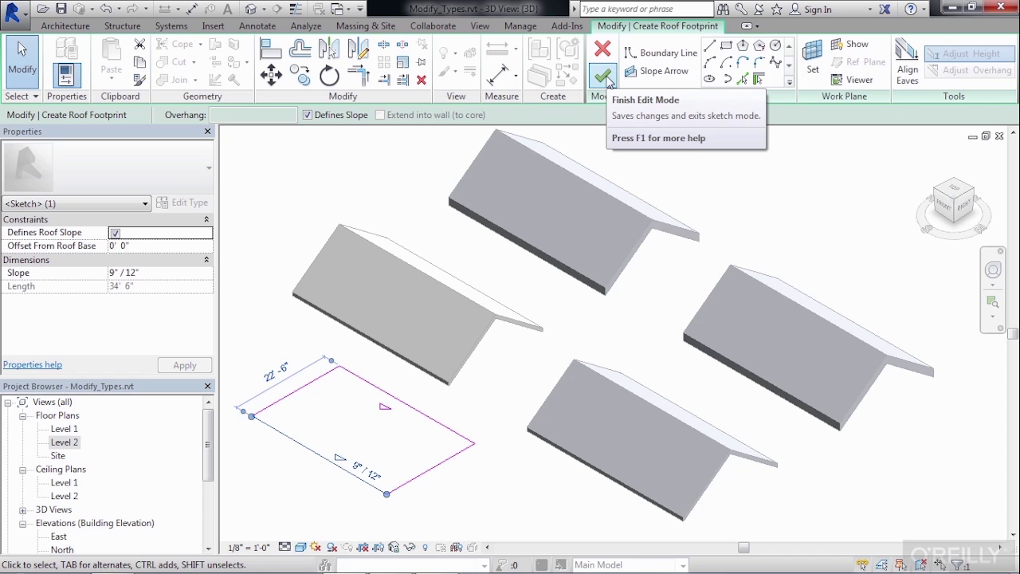
{"action": "left_click", "coordinate": [604, 76]}
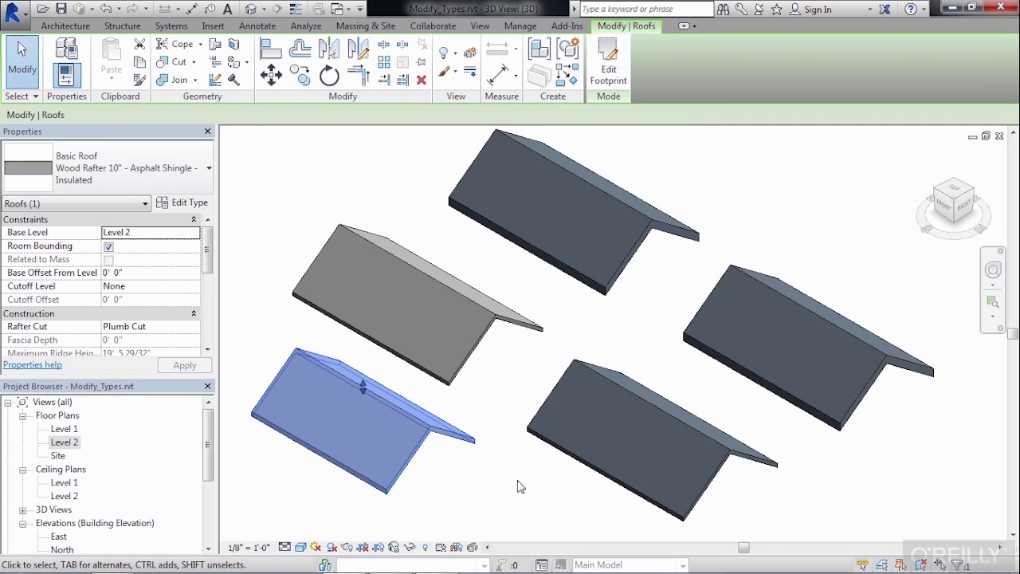
{"action": "left_click", "coordinate": [498, 480]}
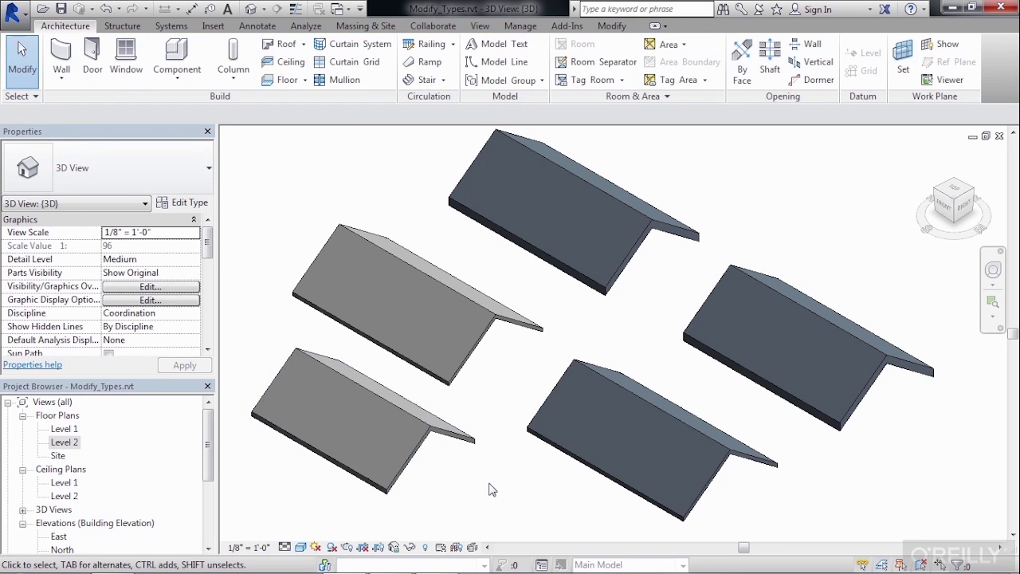
{"action": "left_click", "coordinate": [463, 445]}
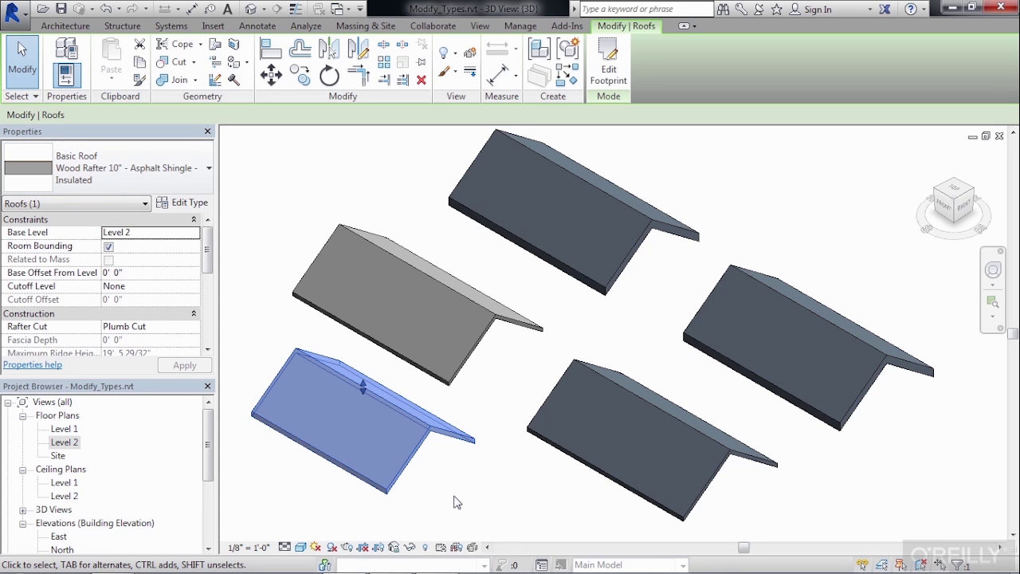
{"action": "left_click", "coordinate": [195, 205]}
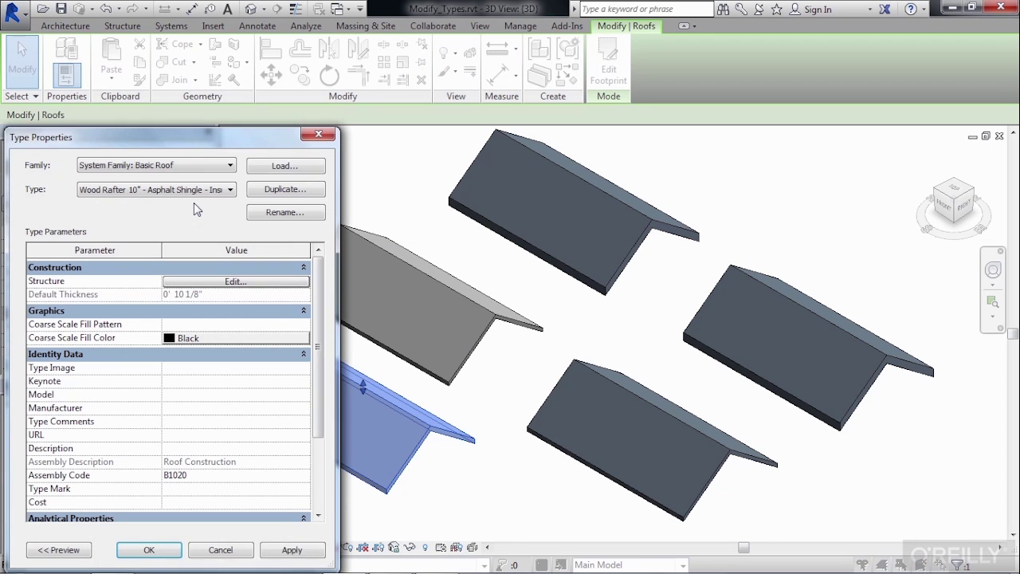
{"action": "left_click", "coordinate": [201, 283]}
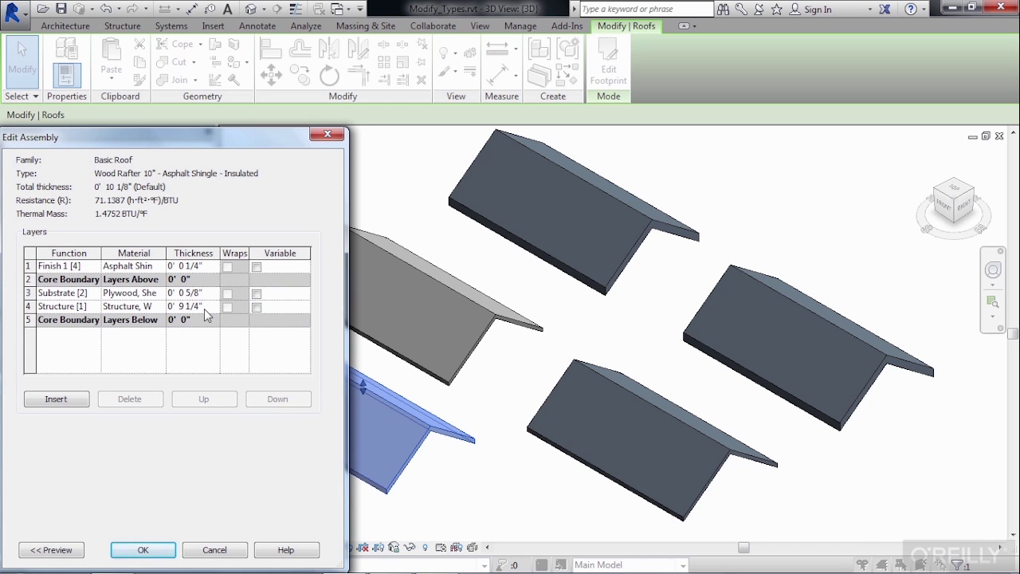
{"action": "left_click", "coordinate": [163, 550]}
{"action": "left_click", "coordinate": [152, 550]}
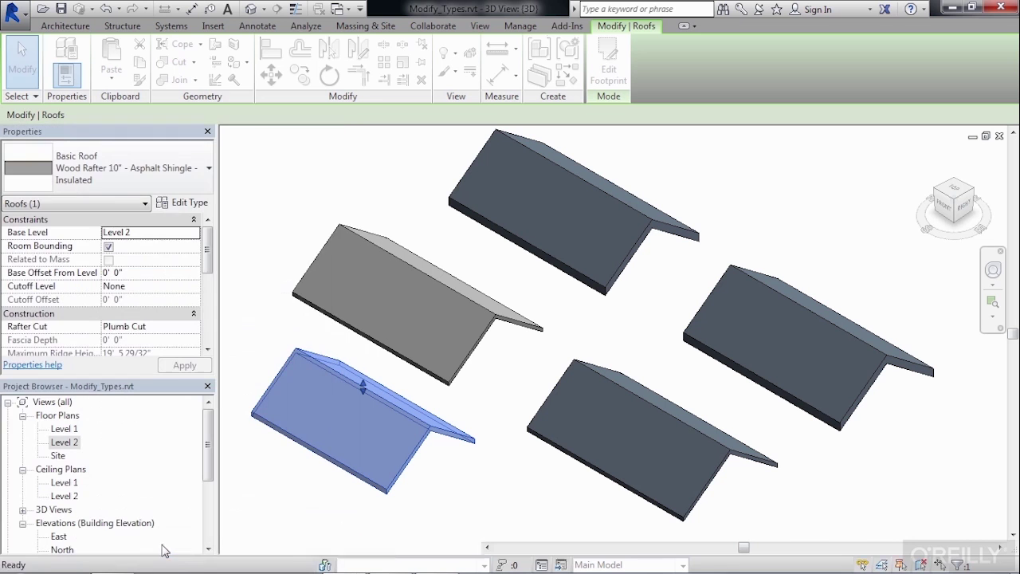
{"action": "left_click", "coordinate": [261, 496]}
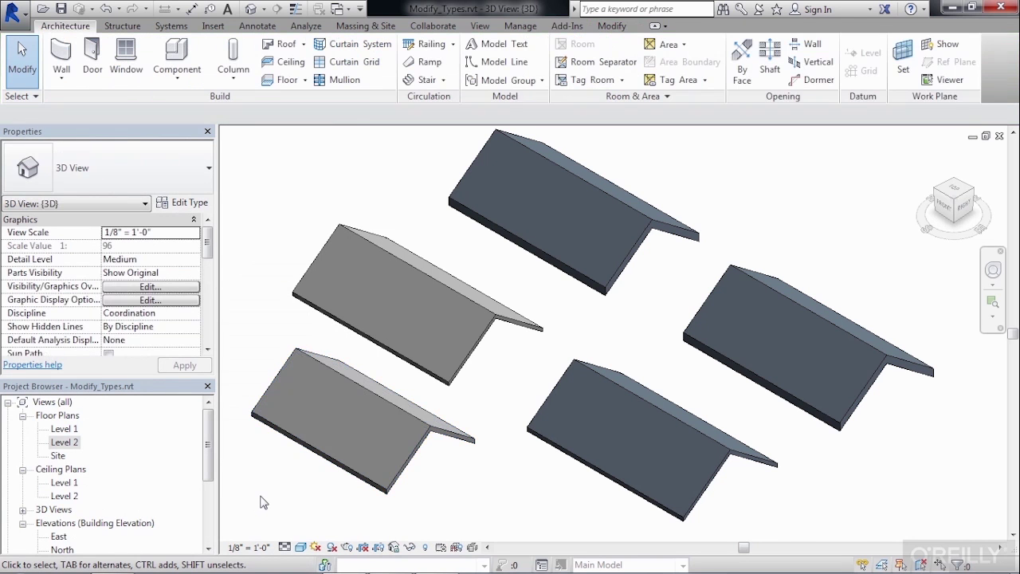
Open the Level 2 plan and draw Section 1 vertically across the lower roofs.
{"action": "left_click", "coordinate": [72, 443]}
{"action": "double_click", "coordinate": [72, 444]}
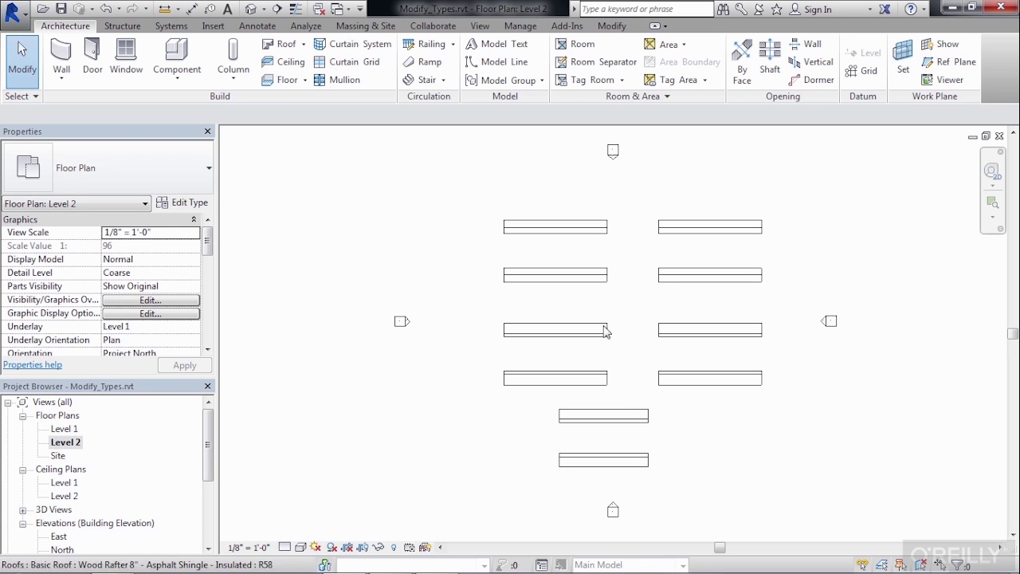
{"action": "left_click", "coordinate": [479, 26]}
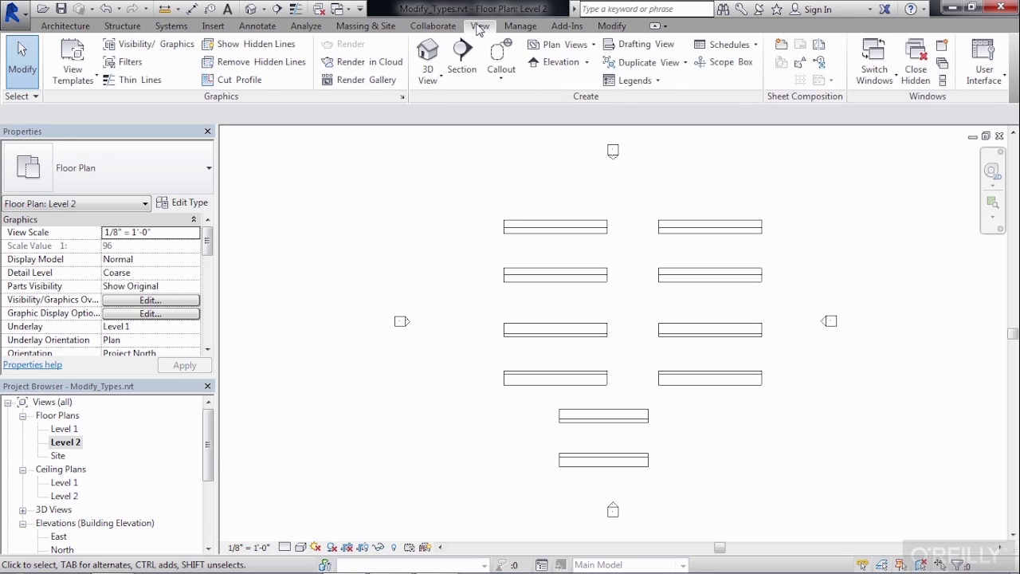
{"action": "left_click", "coordinate": [462, 64]}
{"action": "left_click", "coordinate": [623, 385]}
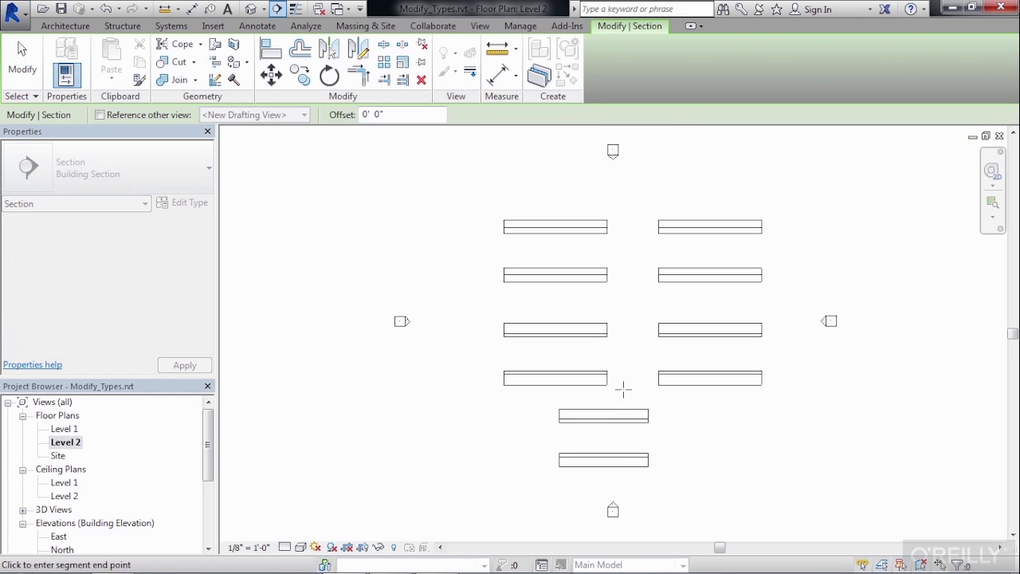
{"action": "left_click", "coordinate": [623, 492]}
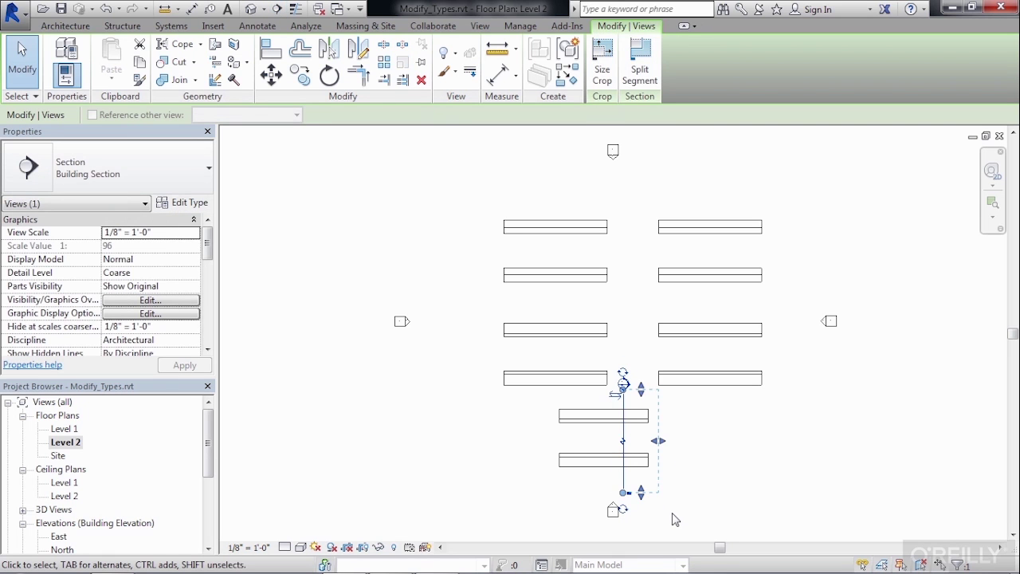
{"action": "right_click", "coordinate": [623, 433]}
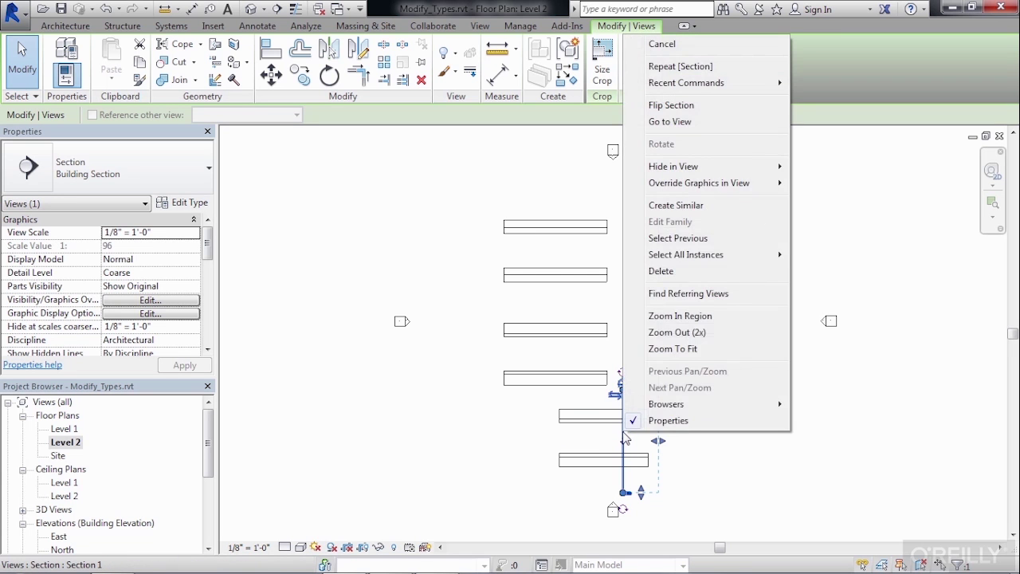
Go to the Section 1 view and switch its detail level to Fine.
{"action": "left_click", "coordinate": [691, 123]}
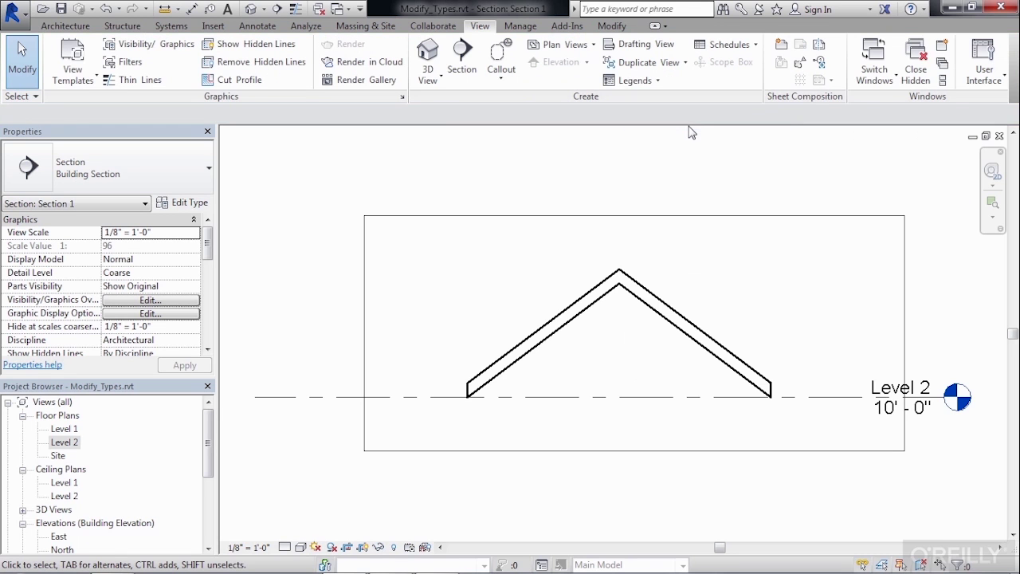
{"action": "left_click", "coordinate": [285, 548]}
{"action": "left_click", "coordinate": [303, 531]}
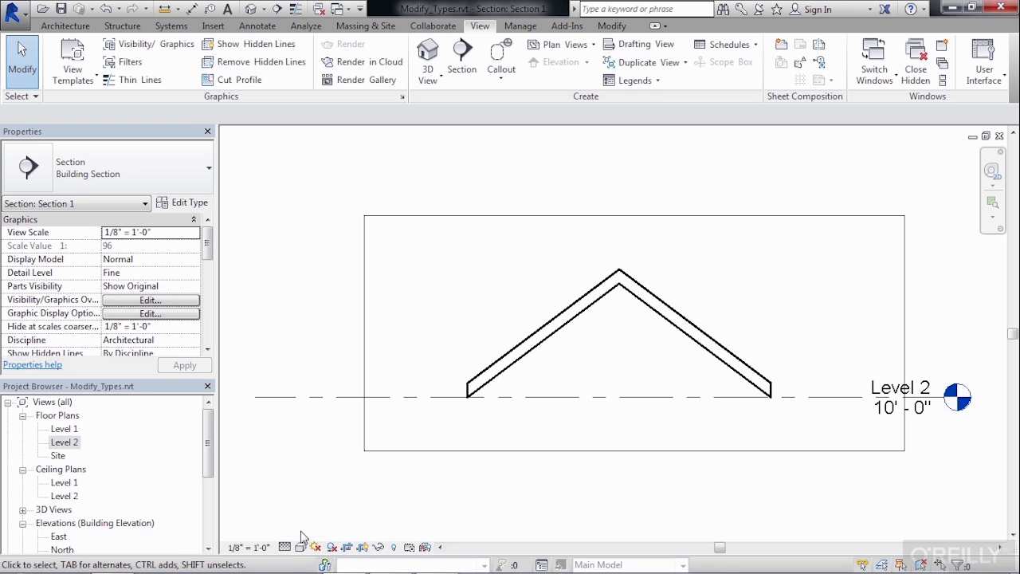
{"action": "scroll", "coordinate": [630, 329], "scroll_direction": "up", "scroll_amount": 5}
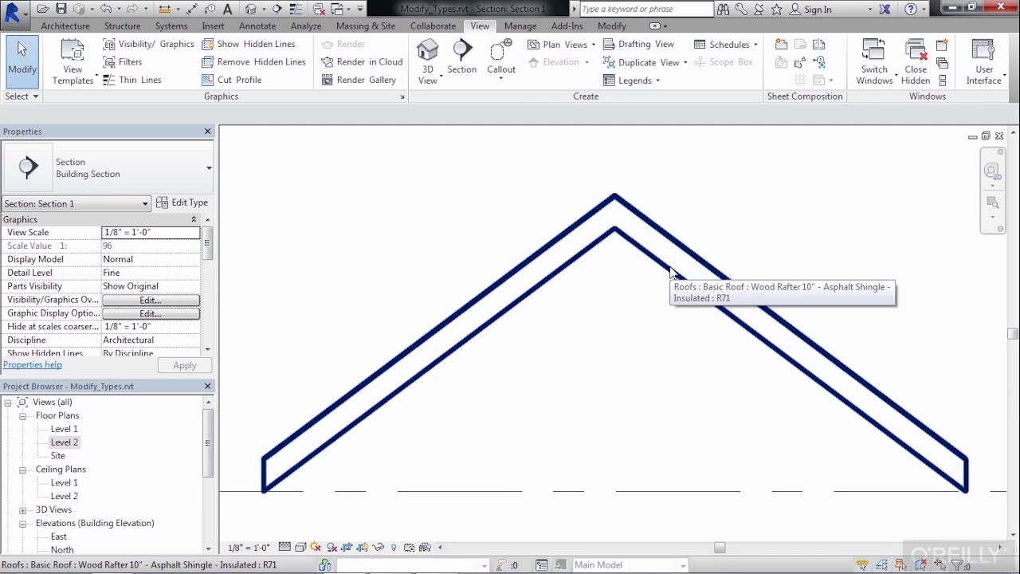
{"action": "left_click", "coordinate": [670, 272]}
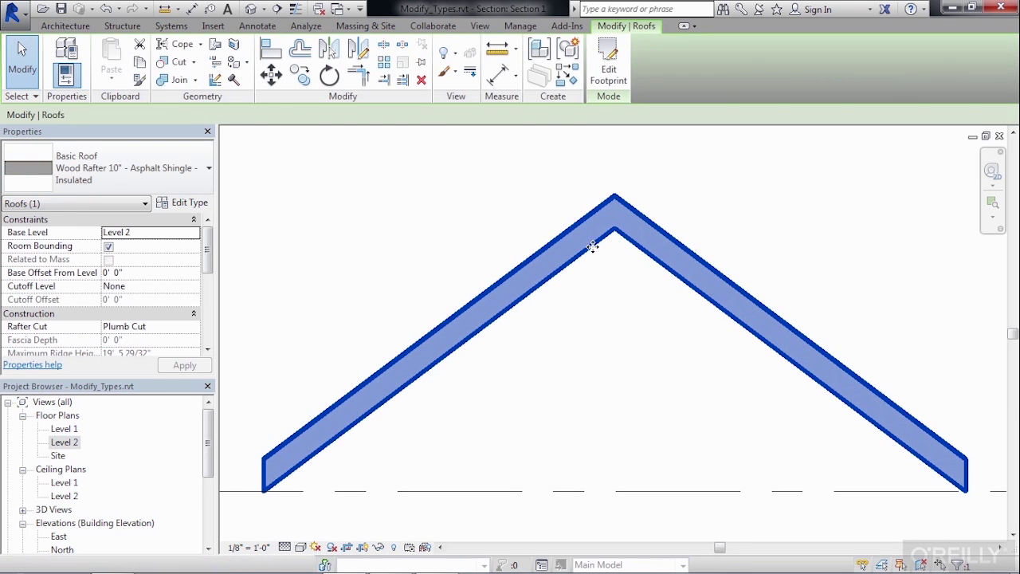
{"action": "left_click", "coordinate": [560, 358]}
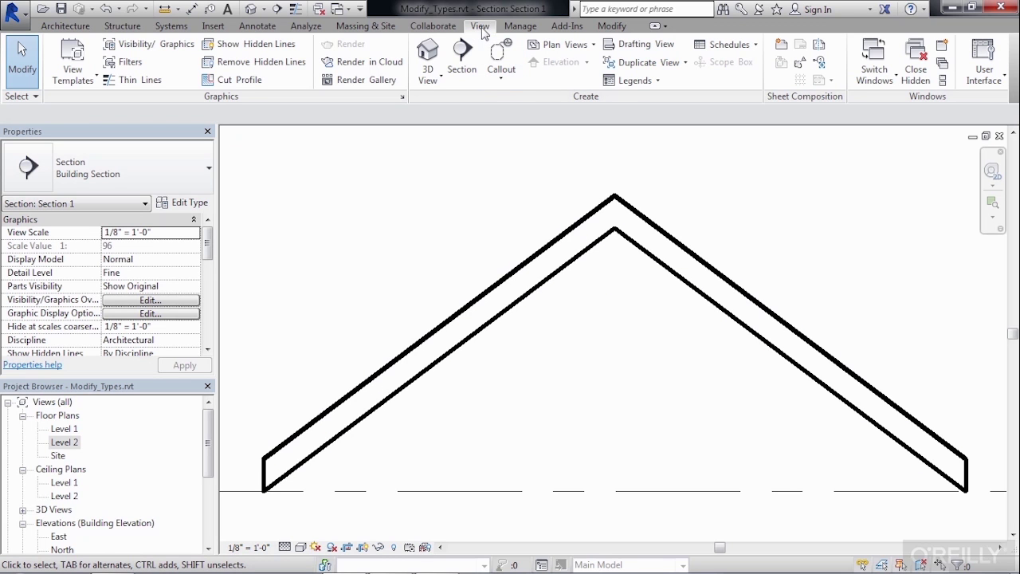
Turn on Thin Lines and zoom in on the roof's lower-left eave to see its layers.
{"action": "left_click", "coordinate": [141, 82]}
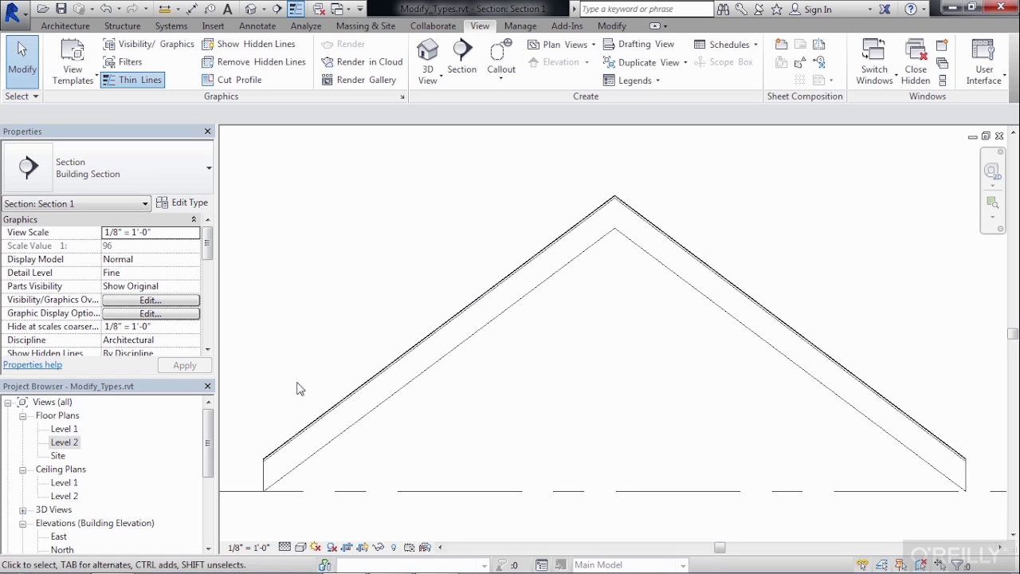
{"action": "scroll", "coordinate": [259, 473], "scroll_direction": "up", "scroll_amount": 2}
{"action": "scroll", "coordinate": [259, 472], "scroll_direction": "up", "scroll_amount": 2}
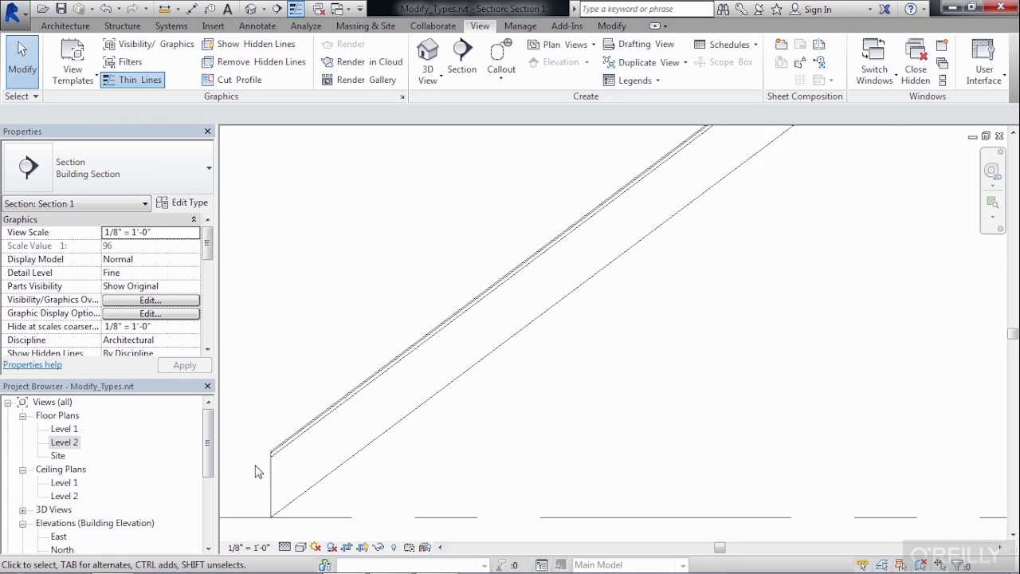
{"action": "scroll", "coordinate": [264, 461], "scroll_direction": "up", "scroll_amount": 2}
{"action": "scroll", "coordinate": [287, 448], "scroll_direction": "up", "scroll_amount": 3}
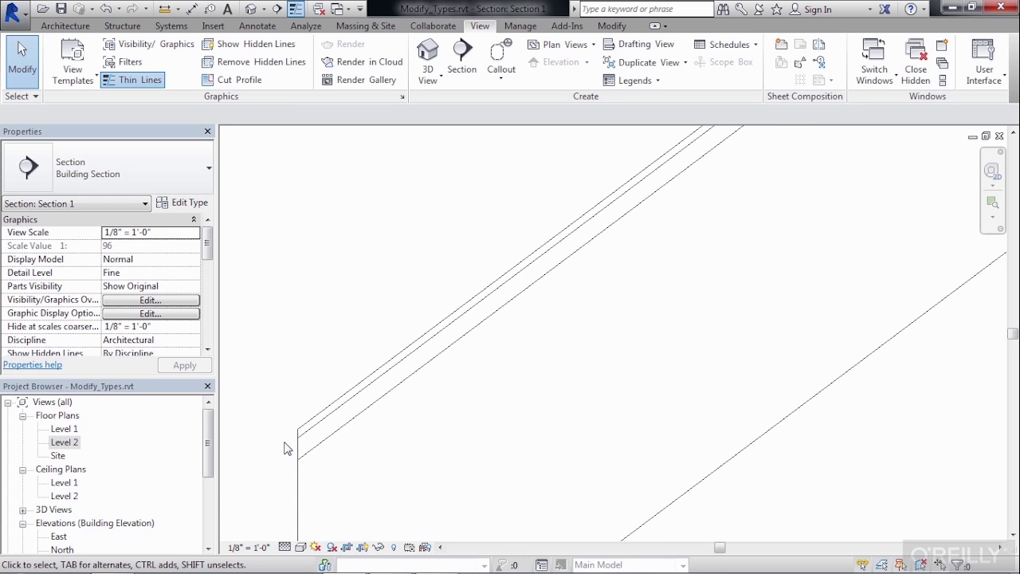
{"action": "scroll", "coordinate": [298, 401], "scroll_direction": "down", "scroll_amount": 1}
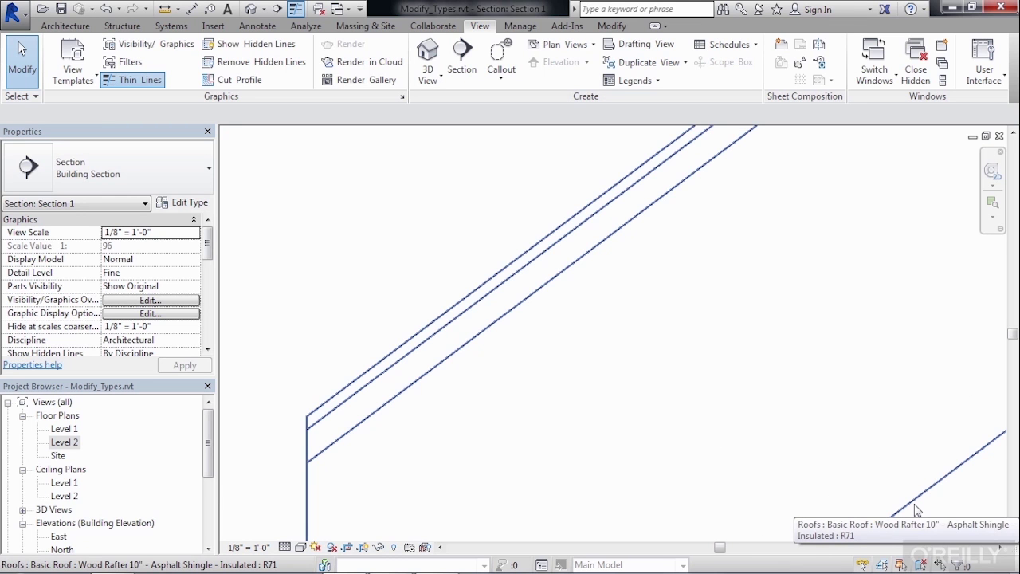
{"action": "left_click", "coordinate": [498, 280]}
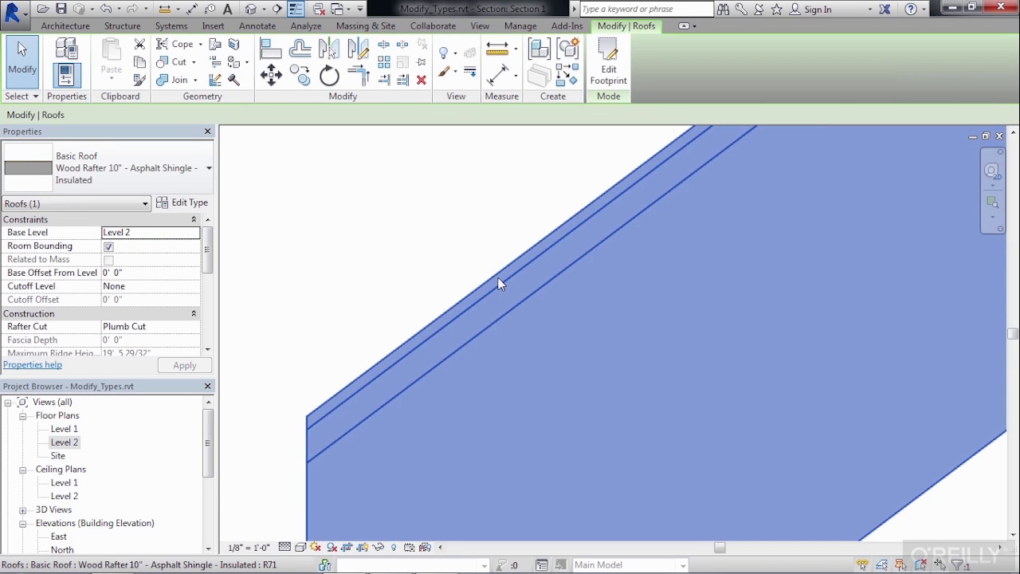
{"action": "left_click", "coordinate": [201, 203]}
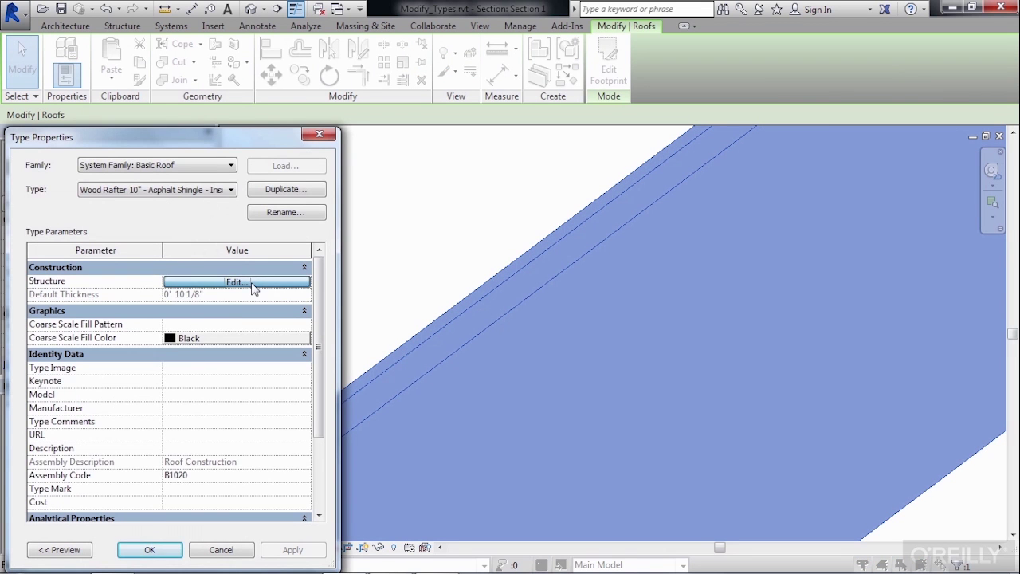
{"action": "left_click", "coordinate": [253, 284]}
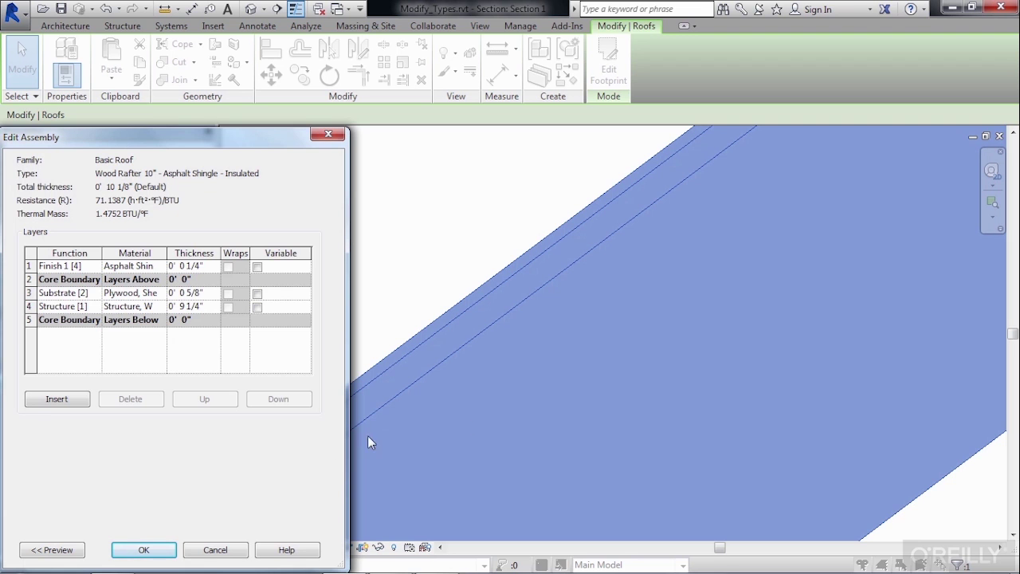
{"action": "left_click", "coordinate": [142, 549]}
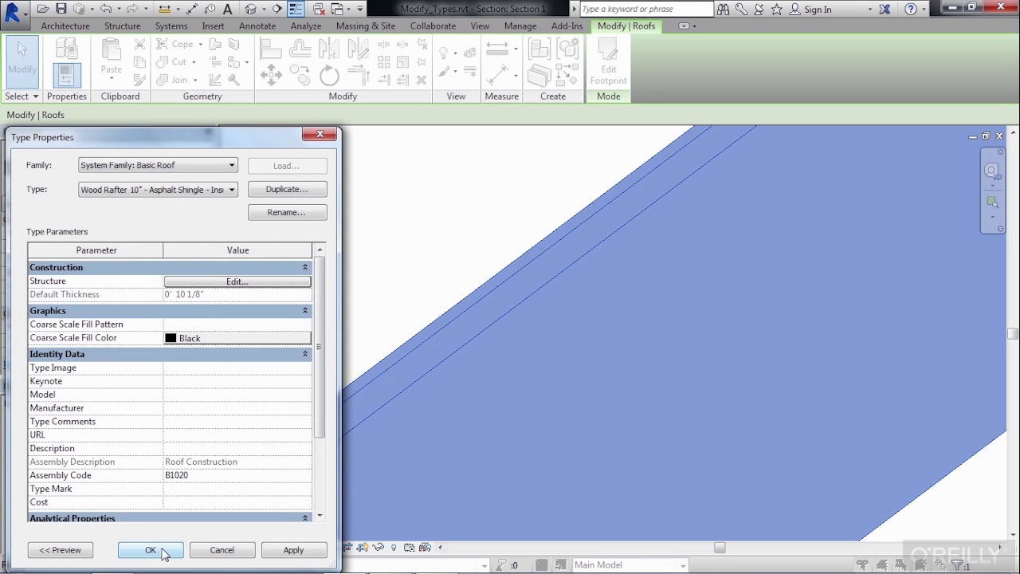
{"action": "left_click", "coordinate": [161, 550]}
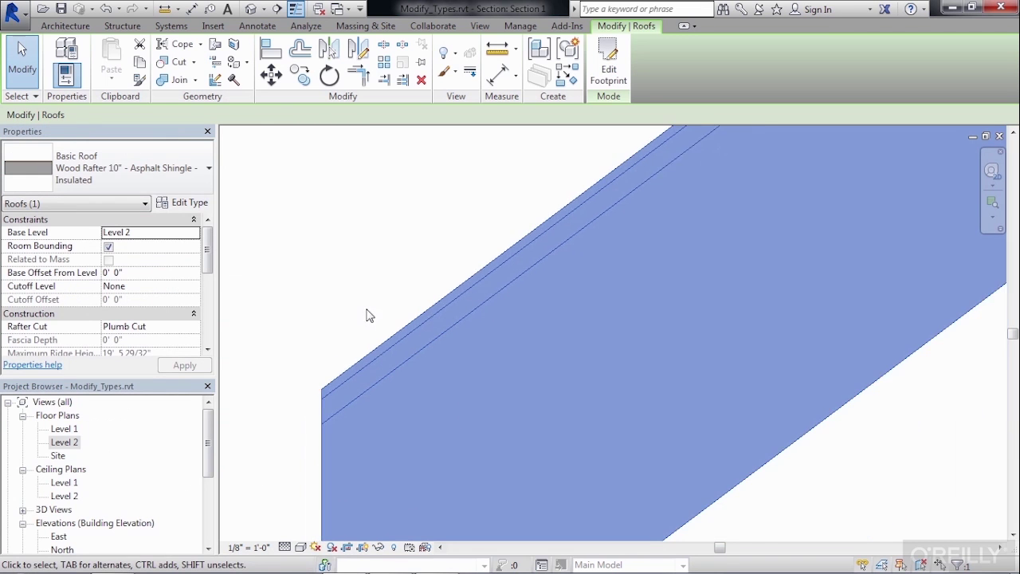
{"action": "scroll", "coordinate": [365, 315], "scroll_direction": "down", "scroll_amount": 5}
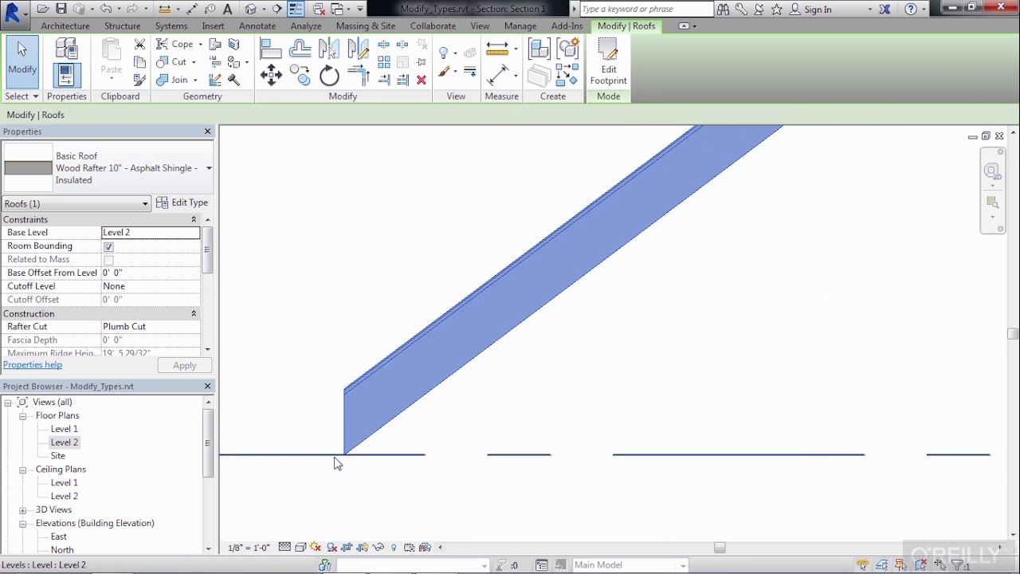
{"action": "scroll", "coordinate": [337, 464], "scroll_direction": "down", "scroll_amount": 5}
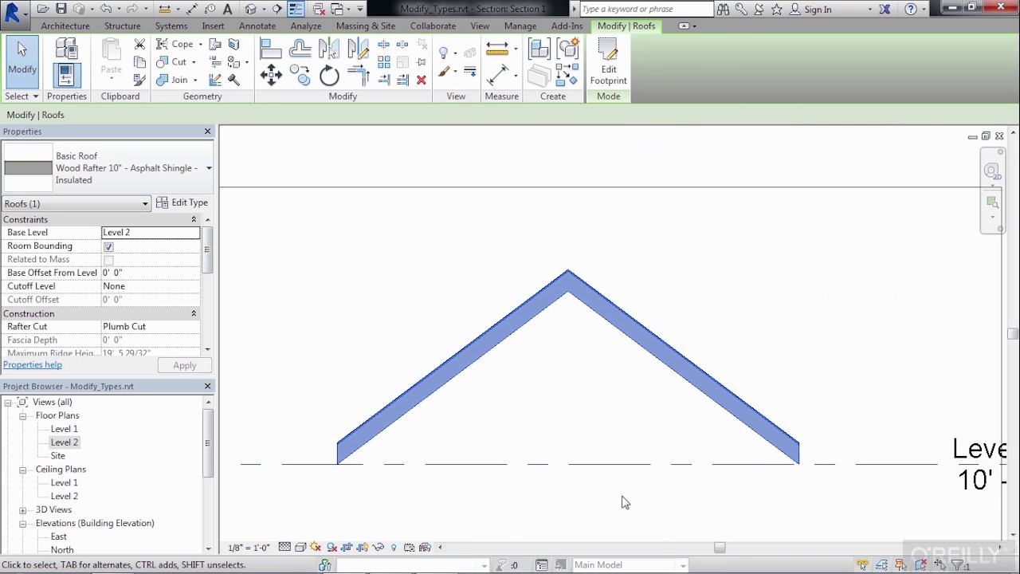